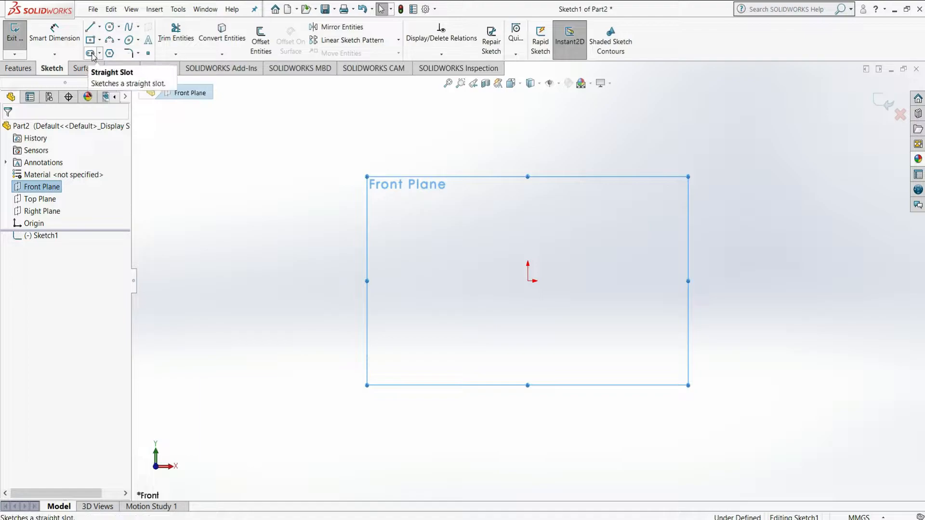
Sketch a horizontal straight slot on the Front Plane, about 129 mm between centres and 44 mm wide, around the origin
{"action": "left_click", "coordinate": [92, 53]}
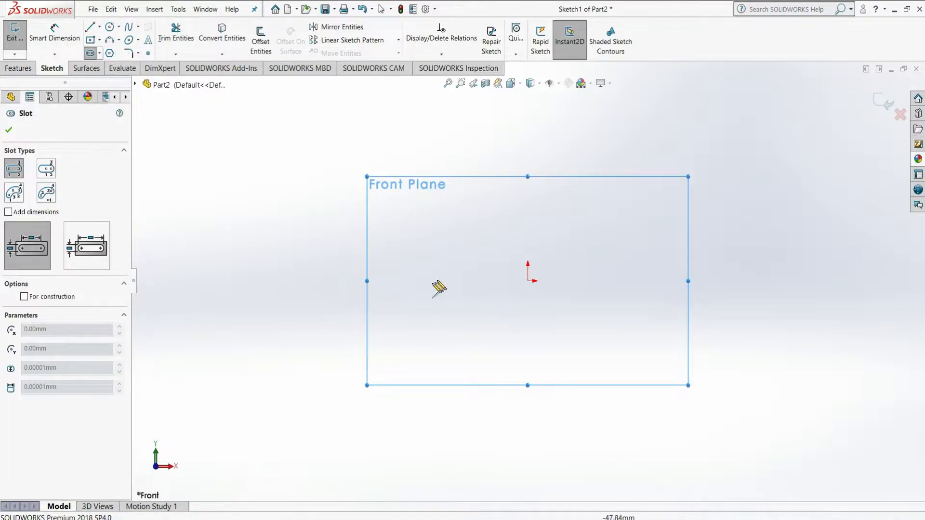
{"action": "left_click", "coordinate": [431, 281]}
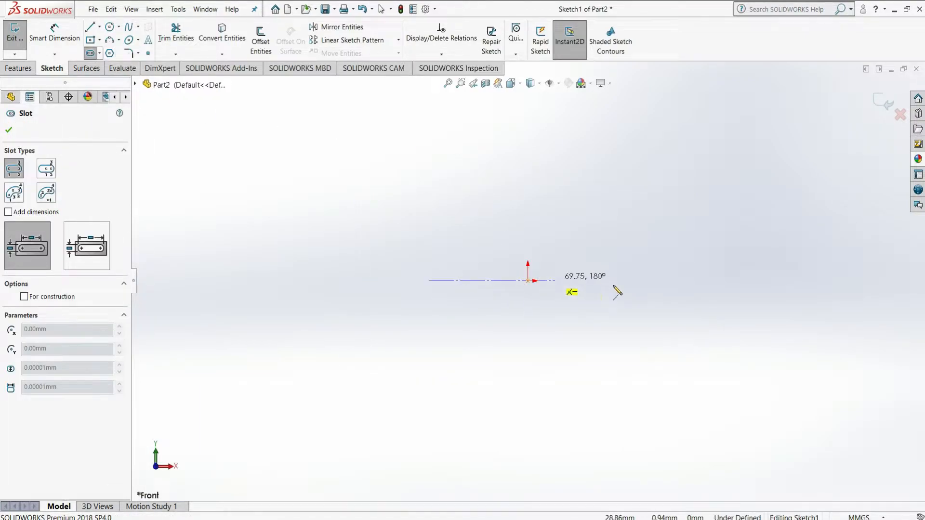
{"action": "left_click", "coordinate": [664, 281]}
{"action": "left_click", "coordinate": [670, 240]}
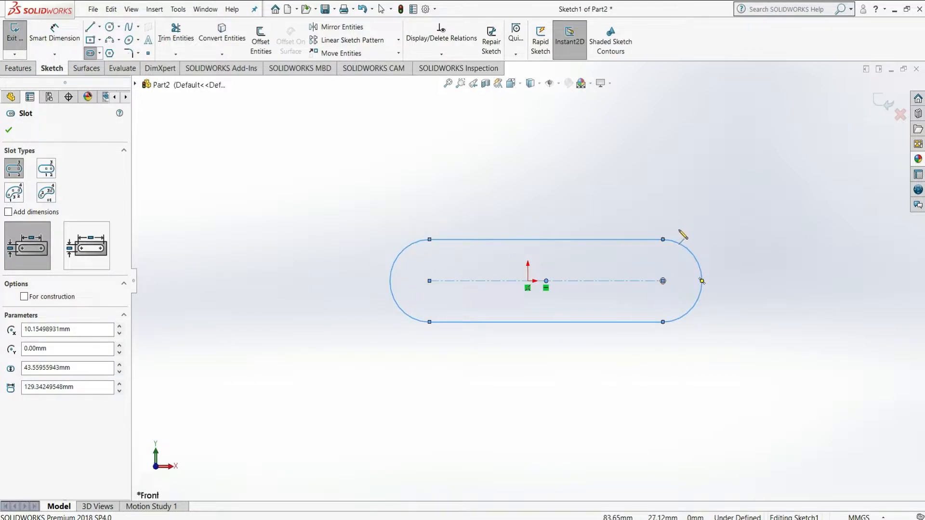
{"action": "left_click", "coordinate": [8, 131]}
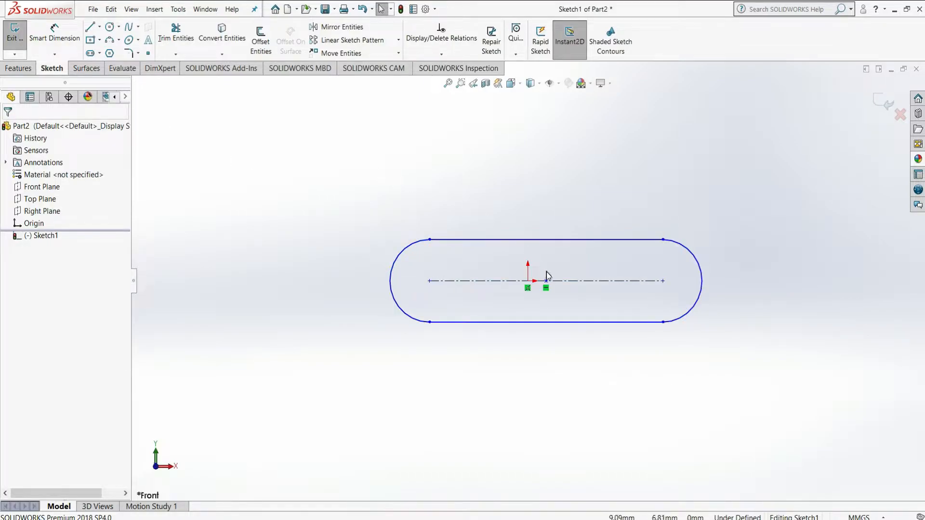
Make the midpoint of the slot's centerline coincident with the origin
{"action": "scroll", "coordinate": [548, 285], "scroll_direction": "down", "scroll_amount": 2}
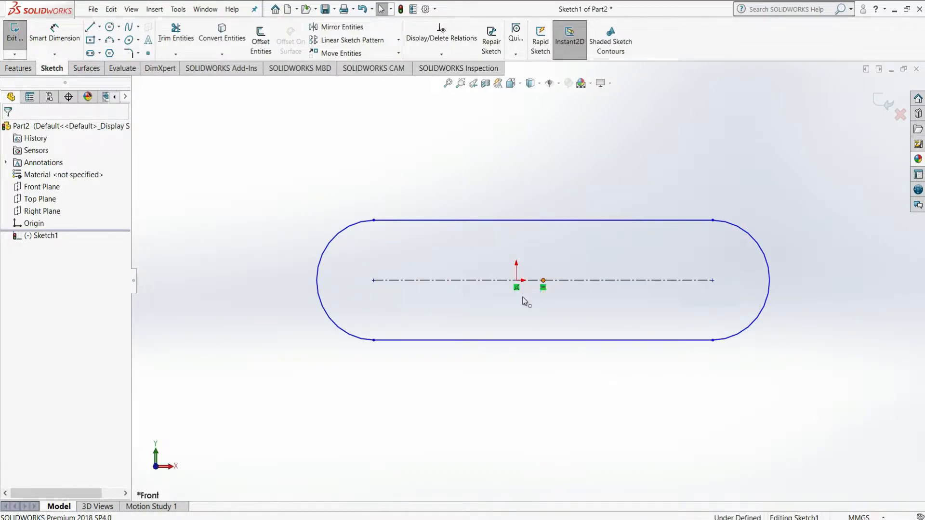
{"action": "left_click", "coordinate": [544, 280]}
{"action": "left_click", "coordinate": [517, 280], "text": "ctrl"}
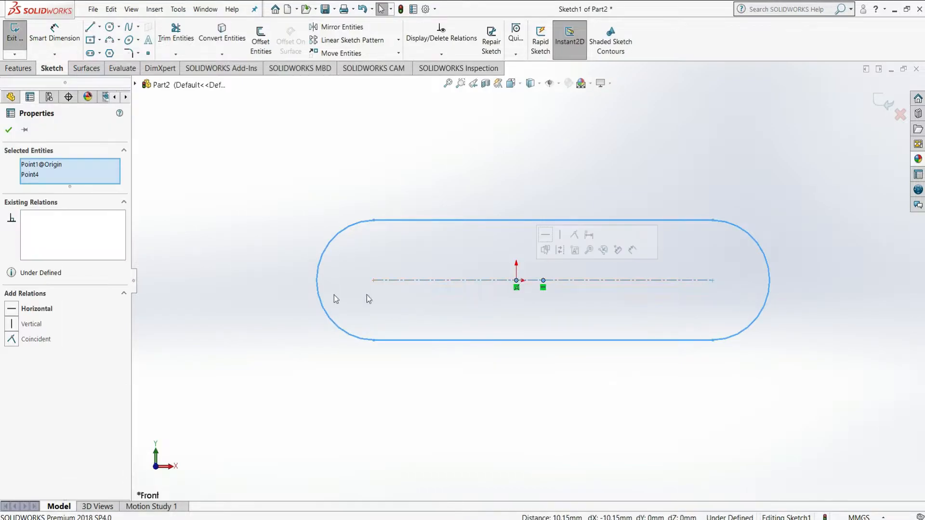
{"action": "left_click", "coordinate": [11, 339]}
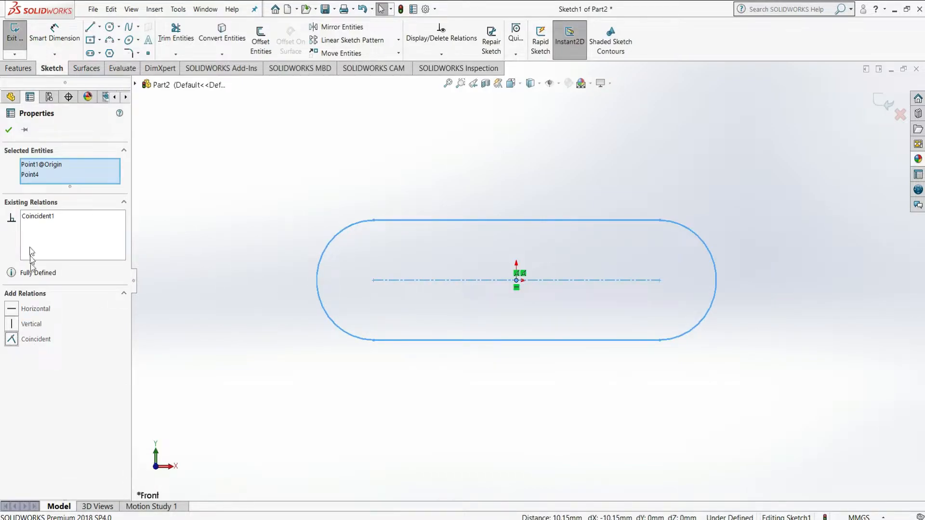
{"action": "left_click", "coordinate": [9, 130]}
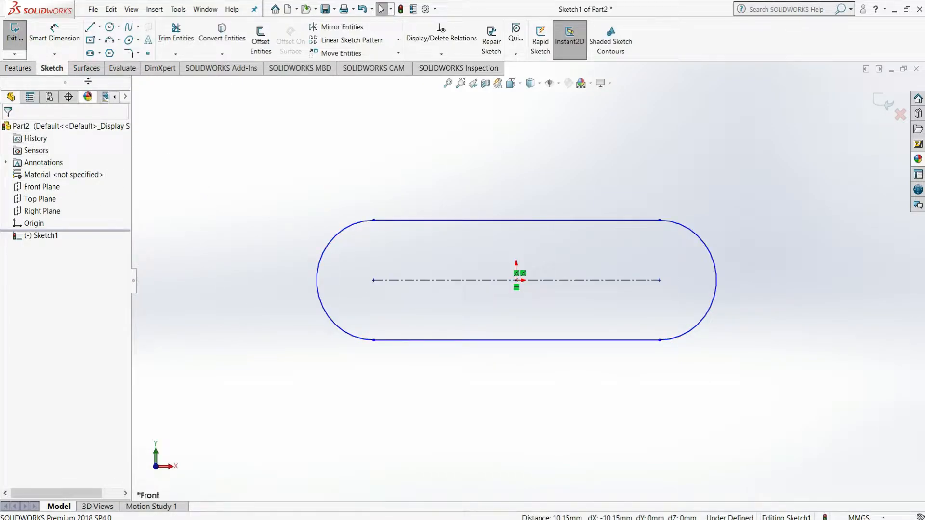
Dimension the slot's centre-to-centre length as 33 mm
{"action": "left_click", "coordinate": [64, 45]}
{"action": "left_click", "coordinate": [405, 280]}
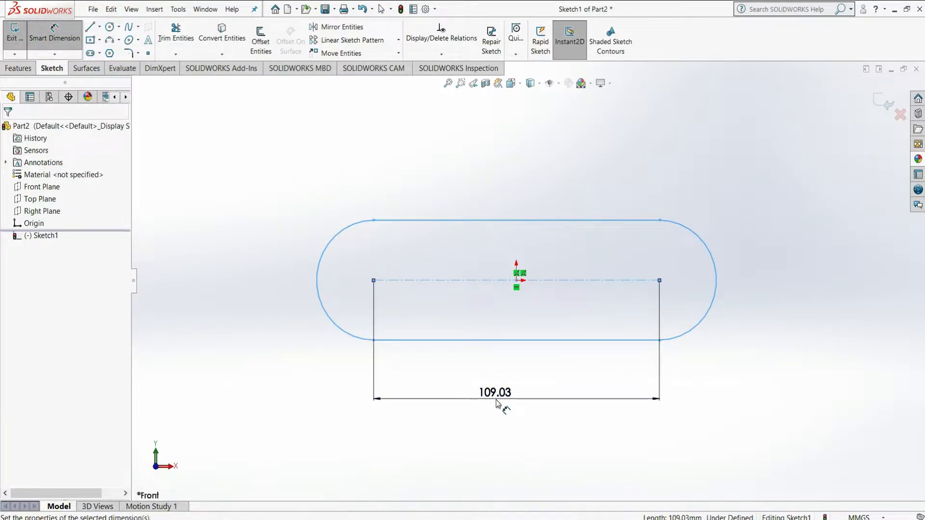
{"action": "left_click", "coordinate": [497, 405]}
{"action": "type", "text": "33"}
{"action": "key", "text": "Return"}
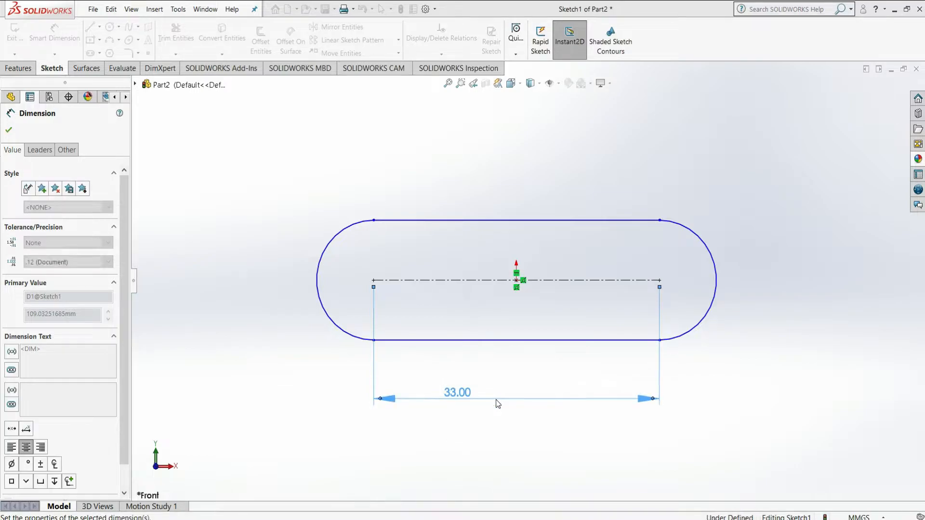
Dimension the radius of the slot's rounded end as 9.3 mm
{"action": "left_click", "coordinate": [330, 247]}
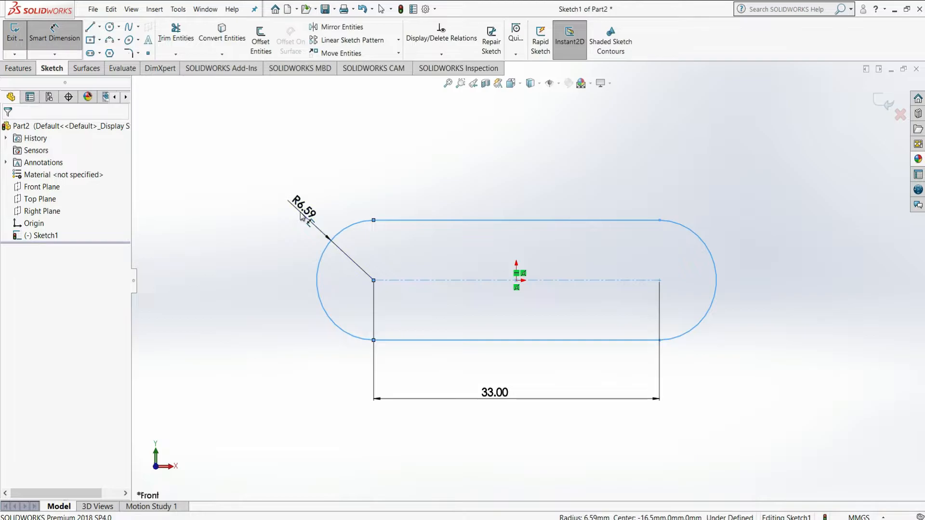
{"action": "left_click", "coordinate": [301, 214]}
{"action": "type", "text": "9.3"}
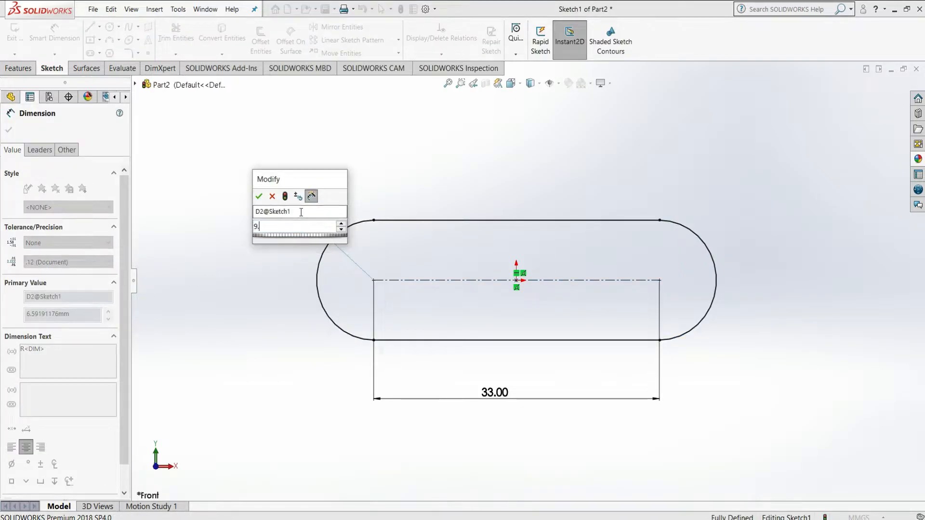
{"action": "left_click", "coordinate": [259, 197]}
{"action": "left_click", "coordinate": [8, 132]}
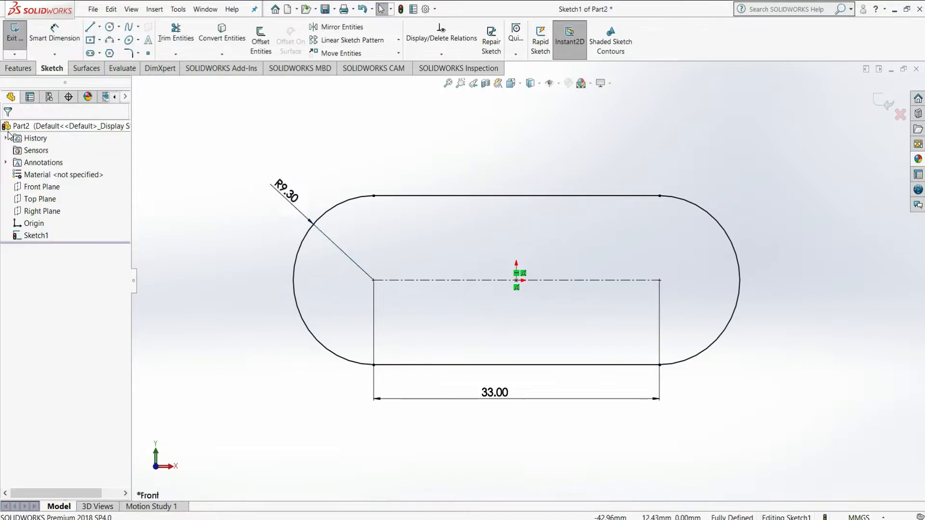
Create a Swept Boss/Base along the slot sketch using a circular profile with an 8 mm diameter
{"action": "left_click", "coordinate": [23, 71]}
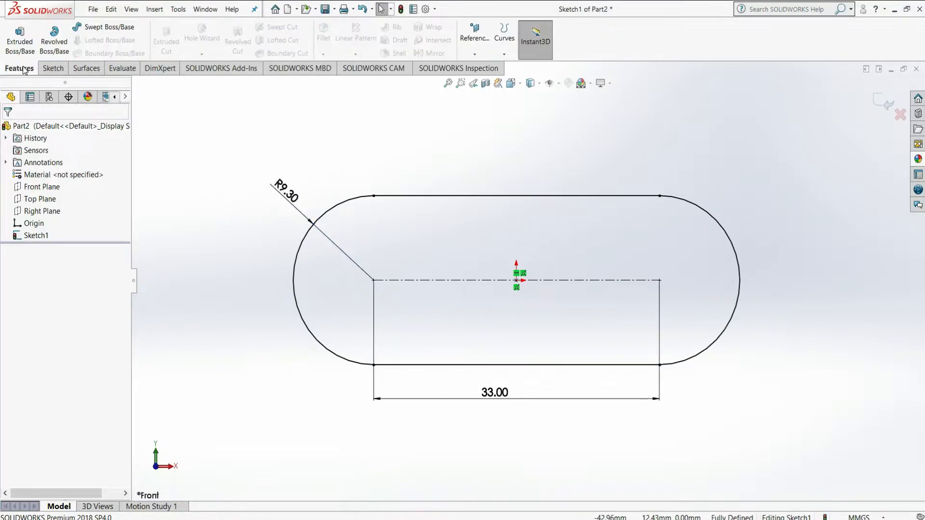
{"action": "left_click", "coordinate": [89, 27]}
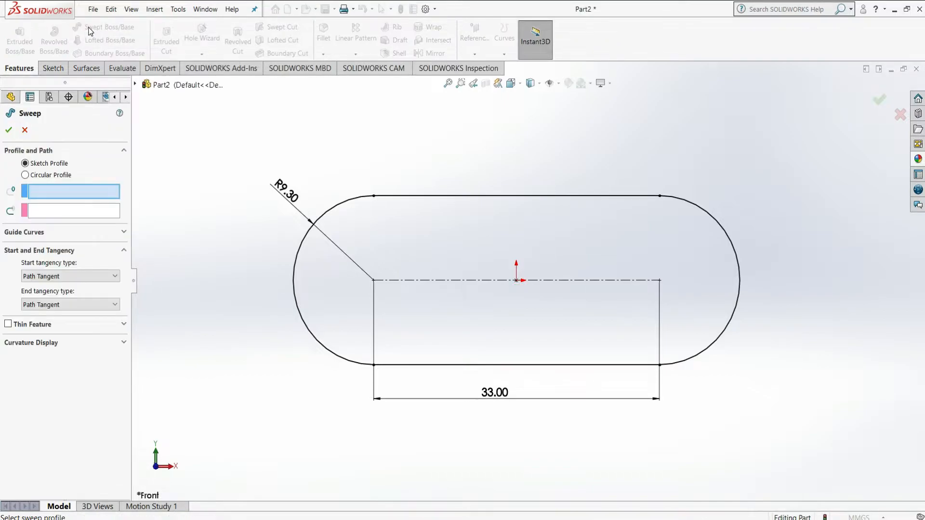
{"action": "left_click", "coordinate": [44, 176]}
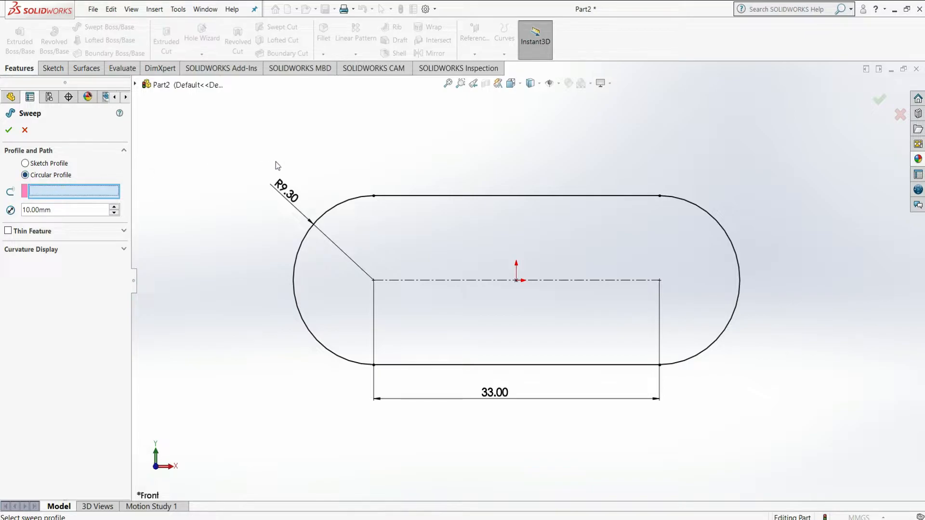
{"action": "left_click", "coordinate": [339, 205]}
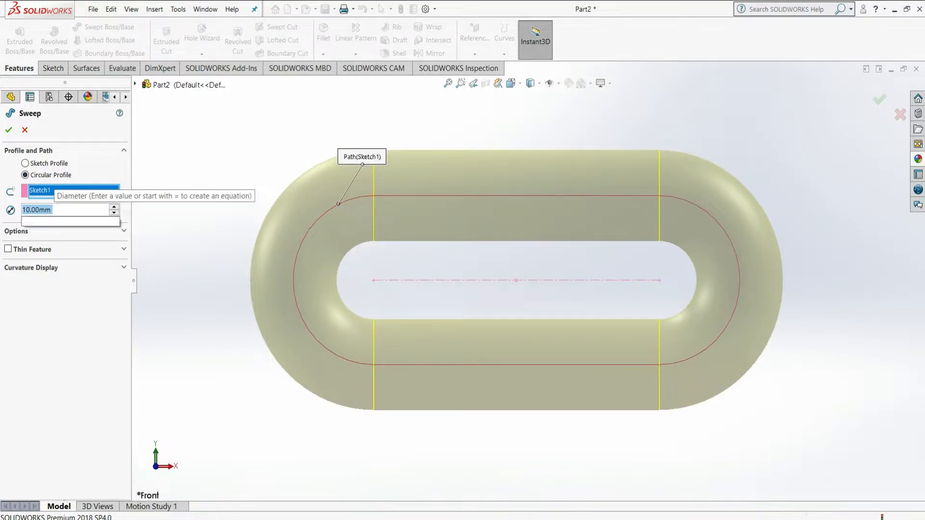
{"action": "type", "text": "8"}
{"action": "key", "text": "Return"}
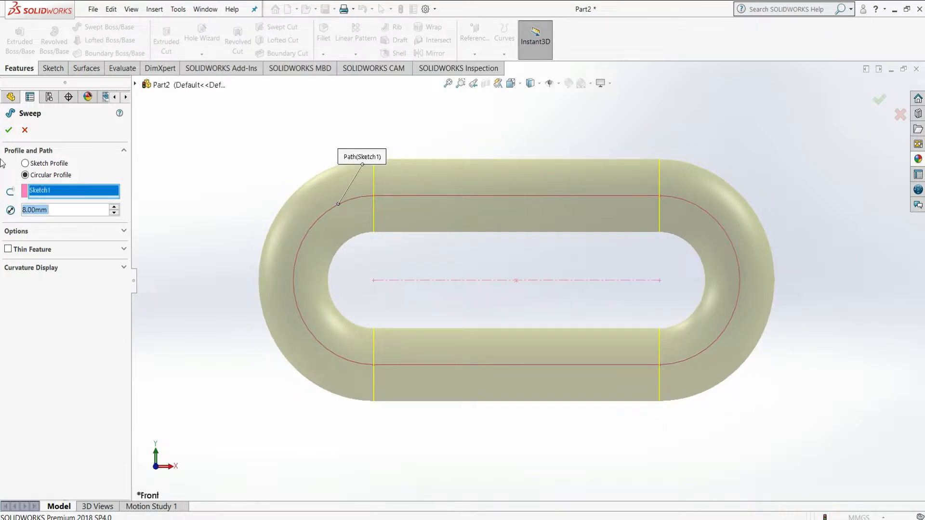
{"action": "left_click", "coordinate": [10, 131]}
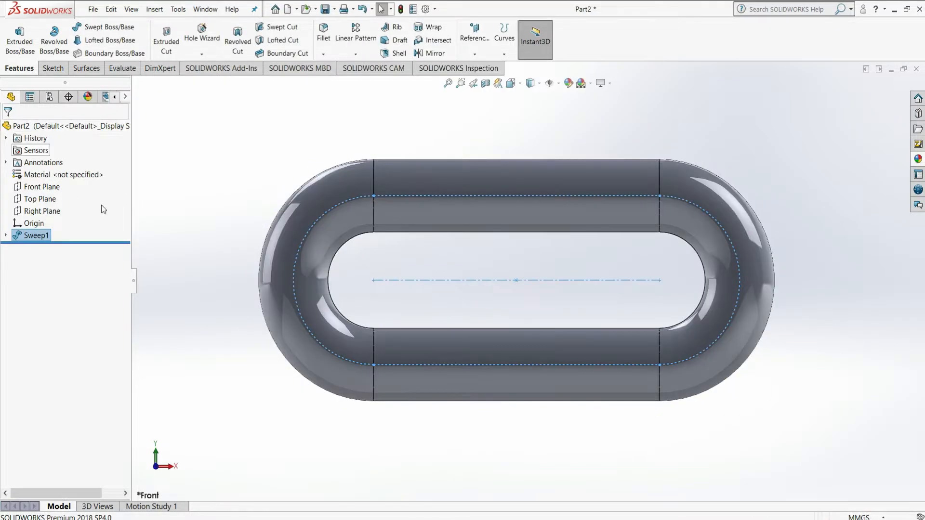
{"action": "left_click", "coordinate": [232, 172]}
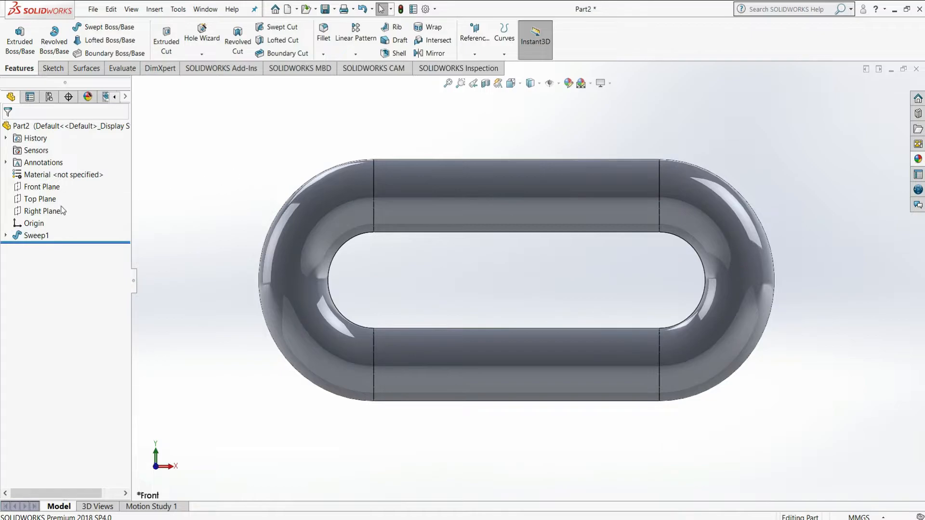
Start a sketch on the Top Plane and draw a horizontal straight slot overlapping the link's end, about 29 mm between centres and 16 mm wide
{"action": "left_click", "coordinate": [50, 200]}
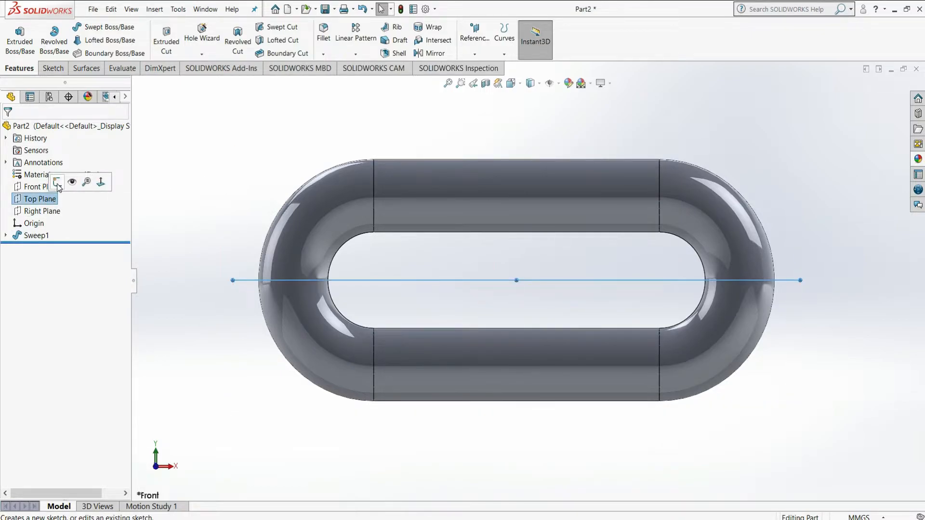
{"action": "left_click", "coordinate": [59, 184]}
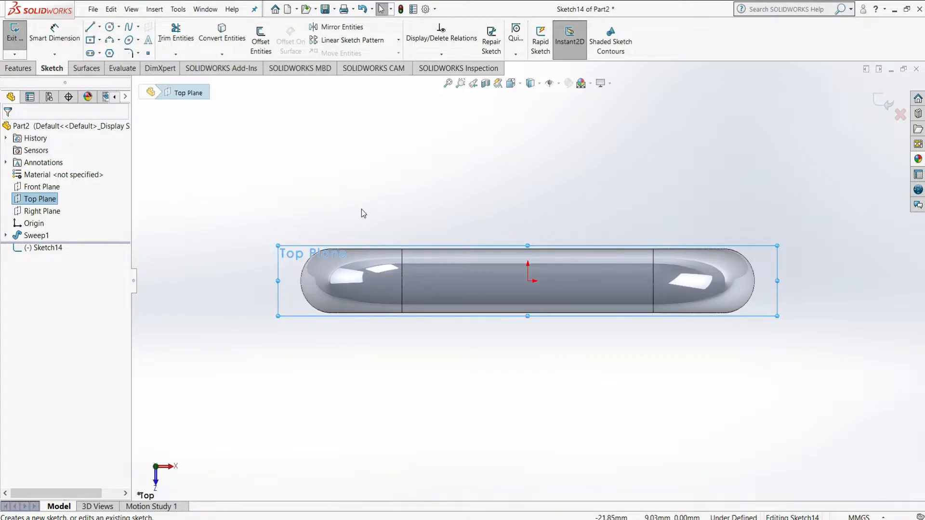
{"action": "left_click", "coordinate": [90, 54]}
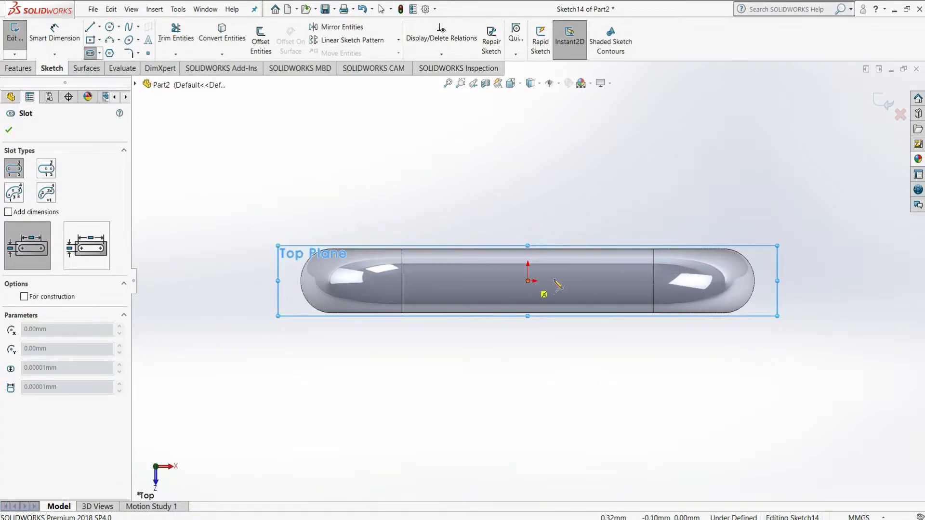
{"action": "left_click", "coordinate": [645, 287]}
{"action": "left_click", "coordinate": [863, 281]}
{"action": "left_click", "coordinate": [860, 218]}
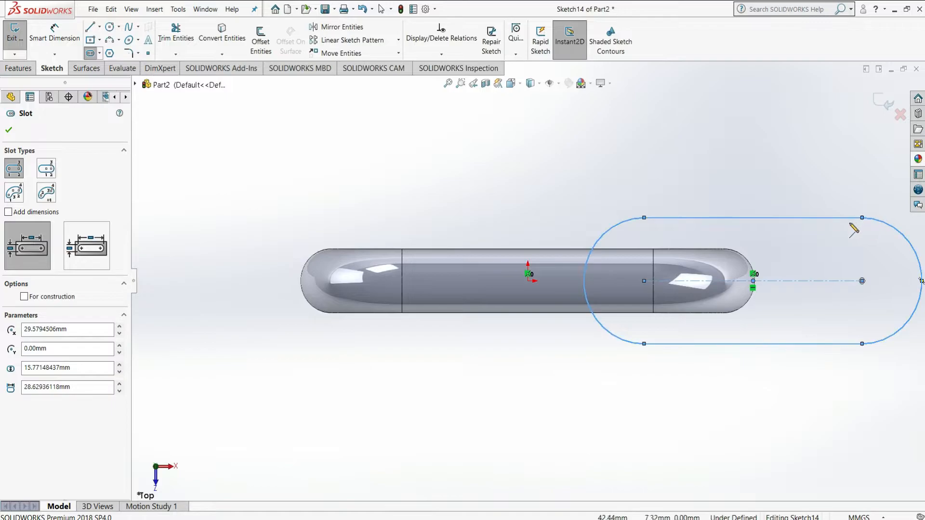
{"action": "left_click", "coordinate": [10, 130]}
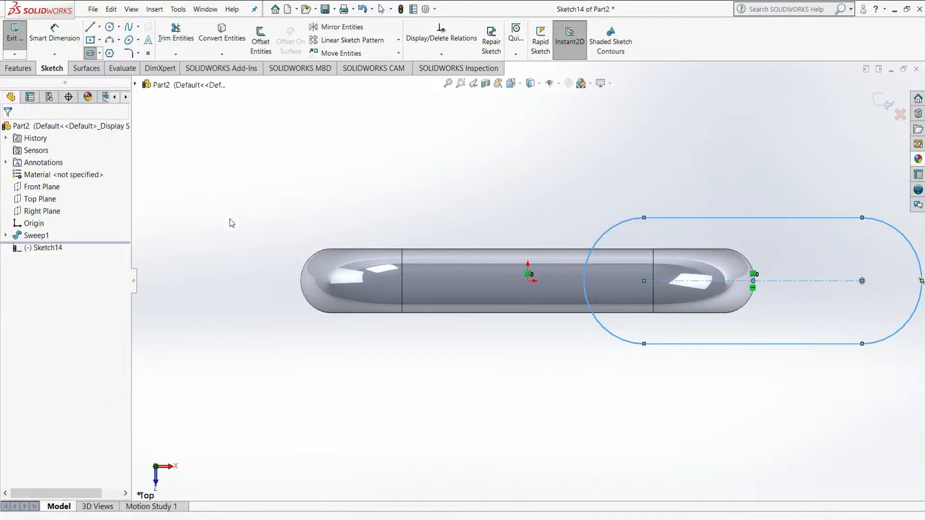
Dimension the end radius of the slot on the Top Plane as 9.3 mm
{"action": "key", "text": "z"}
{"action": "scroll", "coordinate": [765, 229], "scroll_direction": "down", "scroll_amount": 1}
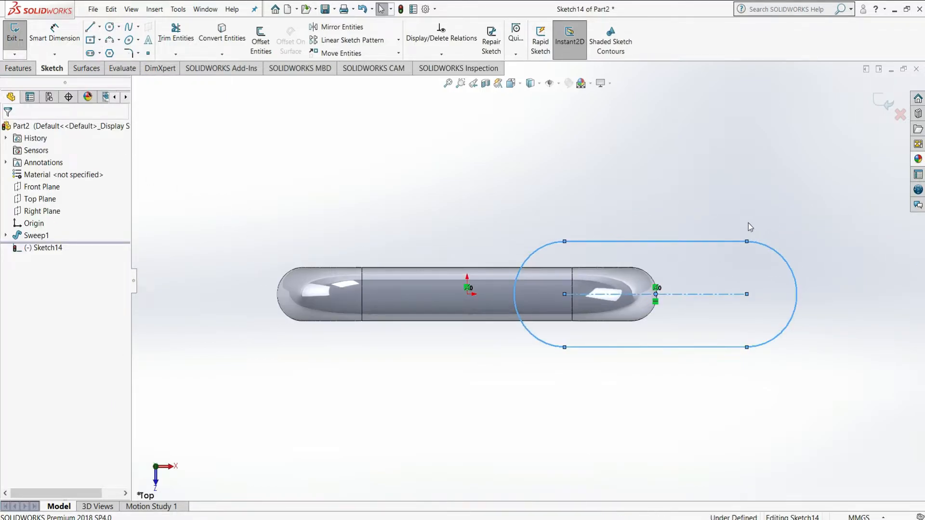
{"action": "left_click", "coordinate": [650, 187]}
{"action": "left_click", "coordinate": [54, 38]}
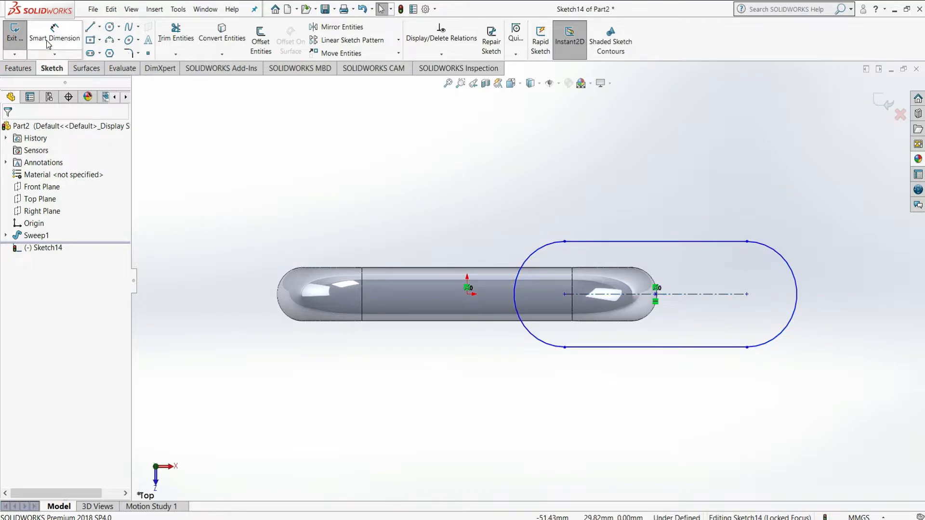
{"action": "left_click", "coordinate": [518, 228]}
{"action": "left_click", "coordinate": [514, 220]}
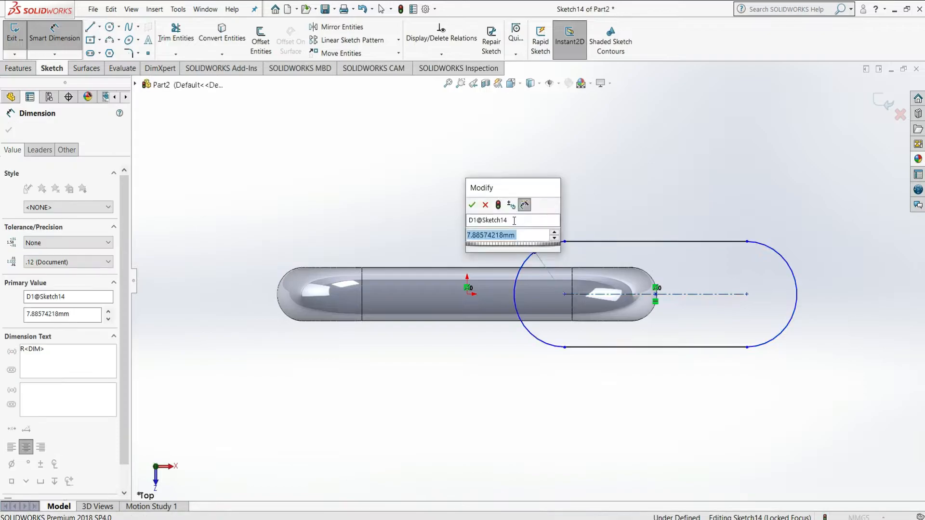
{"action": "type", "text": "9.25"}
{"action": "key", "text": "Return"}
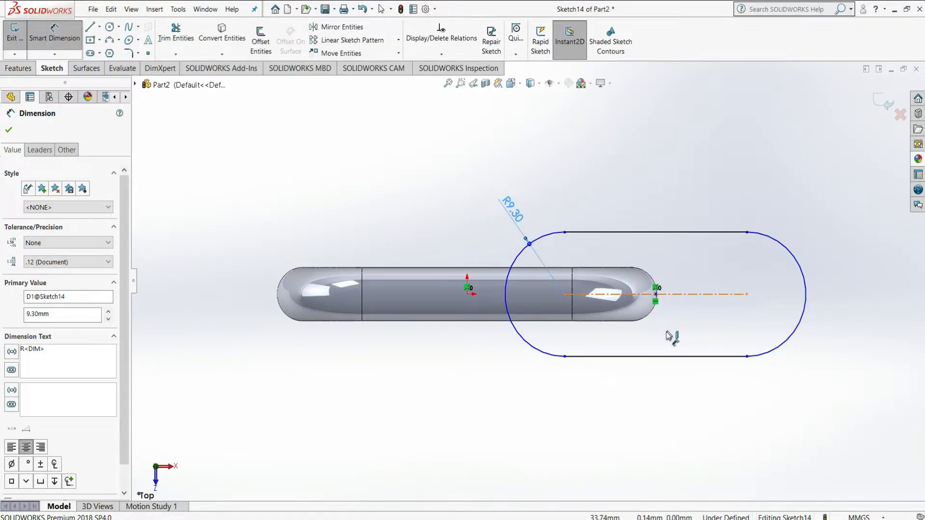
Dimension the centre-to-centre length of the slot on the Top Plane as 33 mm
{"action": "left_click", "coordinate": [672, 357]}
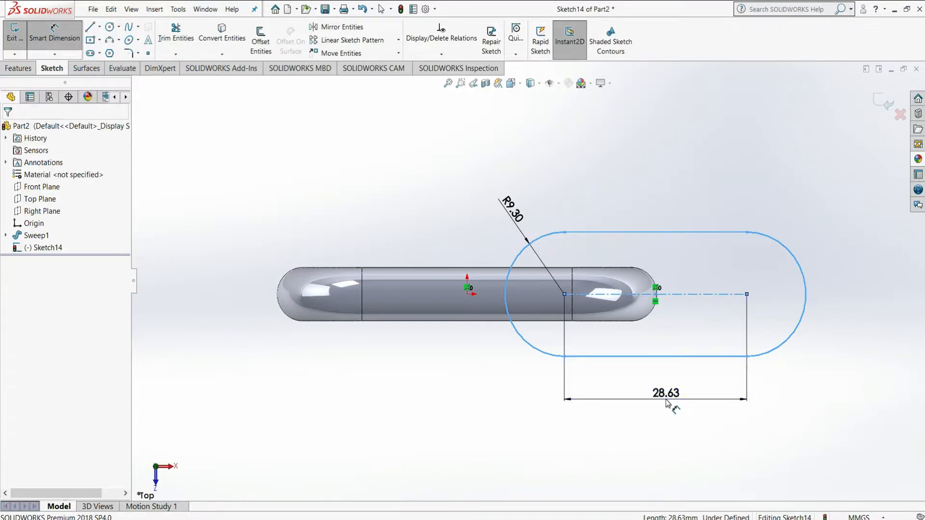
{"action": "left_click", "coordinate": [668, 404]}
{"action": "type", "text": "33"}
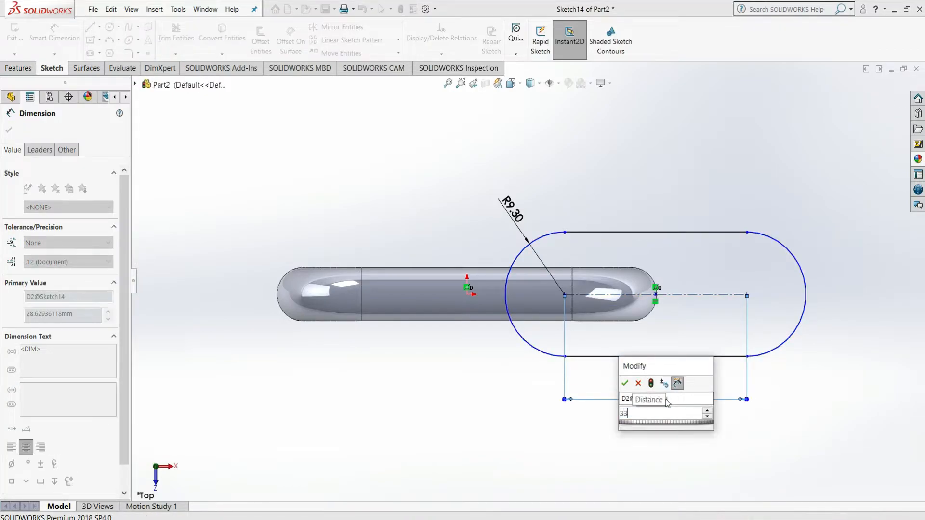
{"action": "key", "text": "Return"}
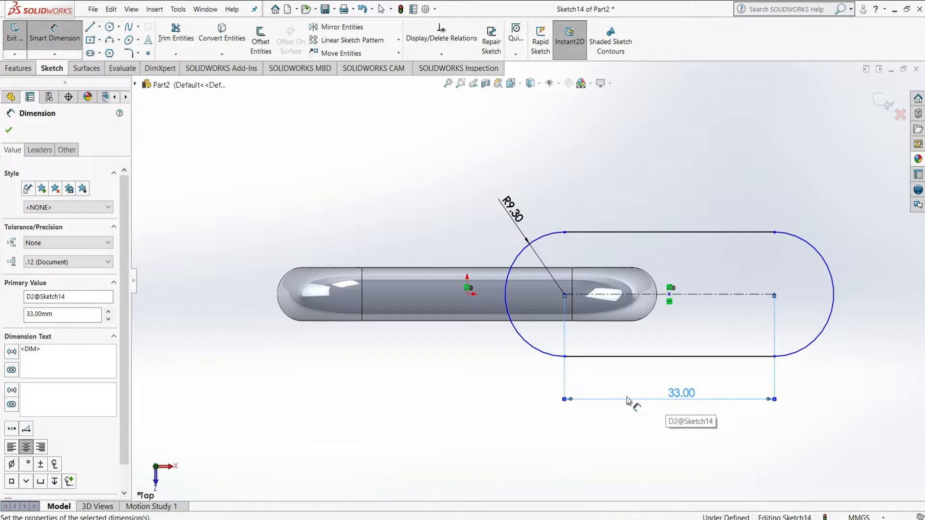
{"action": "left_click", "coordinate": [7, 131]}
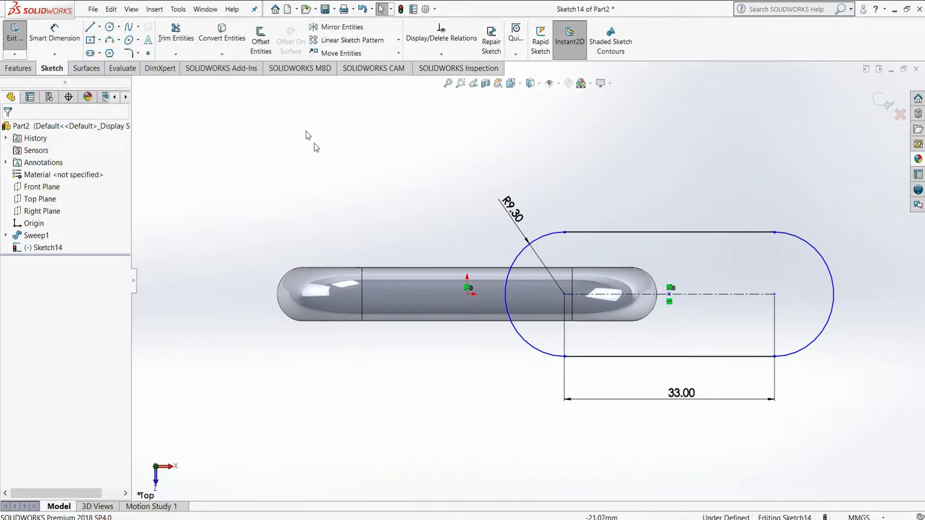
Convert the rounded silhouette edge at the first link's overlapping end into the Top Plane sketch
{"action": "left_click", "coordinate": [222, 34]}
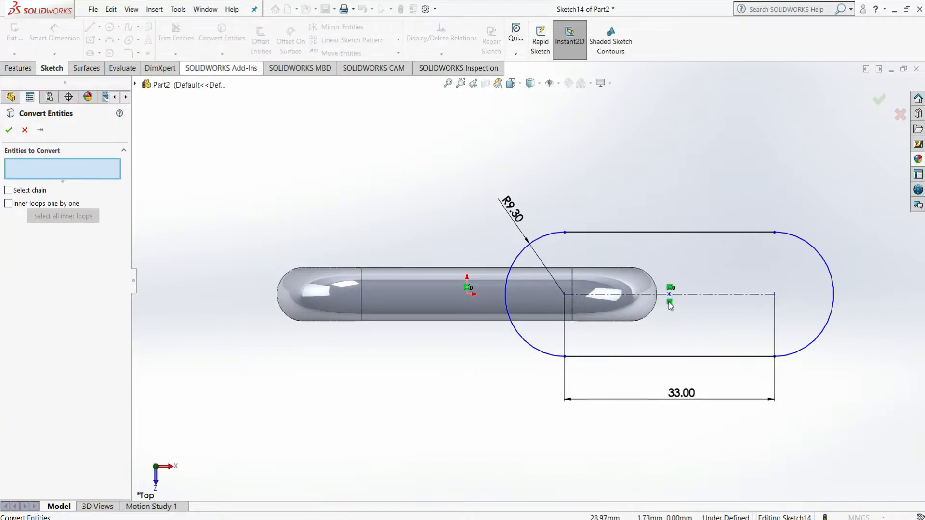
{"action": "scroll", "coordinate": [664, 300], "scroll_direction": "down", "scroll_amount": 2}
{"action": "scroll", "coordinate": [633, 257], "scroll_direction": "down", "scroll_amount": 2}
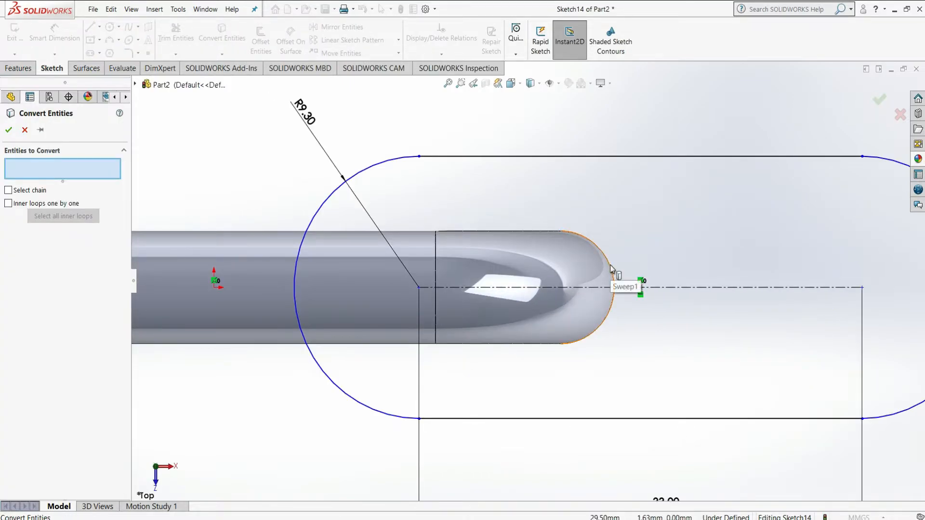
{"action": "left_click", "coordinate": [611, 269]}
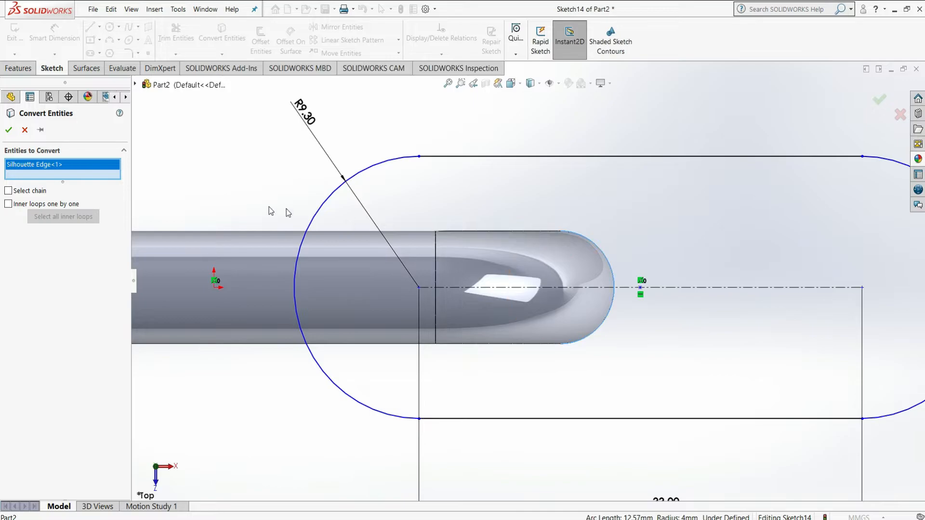
{"action": "left_click", "coordinate": [7, 131]}
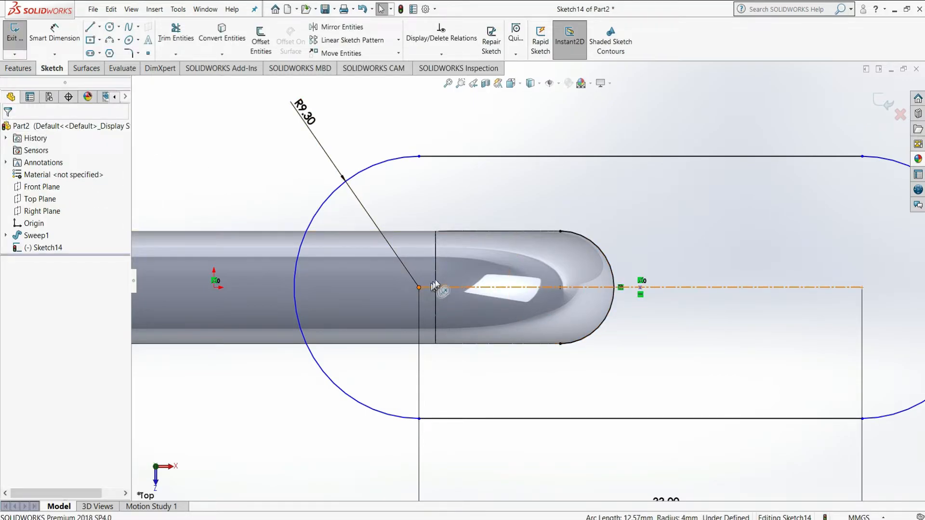
Make the slot's nearer arc centre coincident with the centre of the converted silhouette arc
{"action": "left_click", "coordinate": [419, 289]}
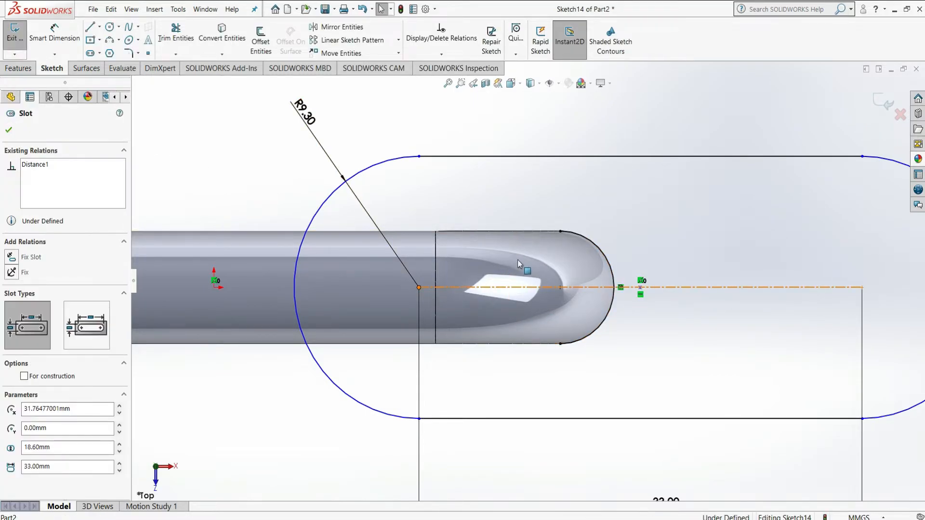
{"action": "left_click", "coordinate": [559, 288], "text": "ctrl"}
{"action": "left_click", "coordinate": [12, 339]}
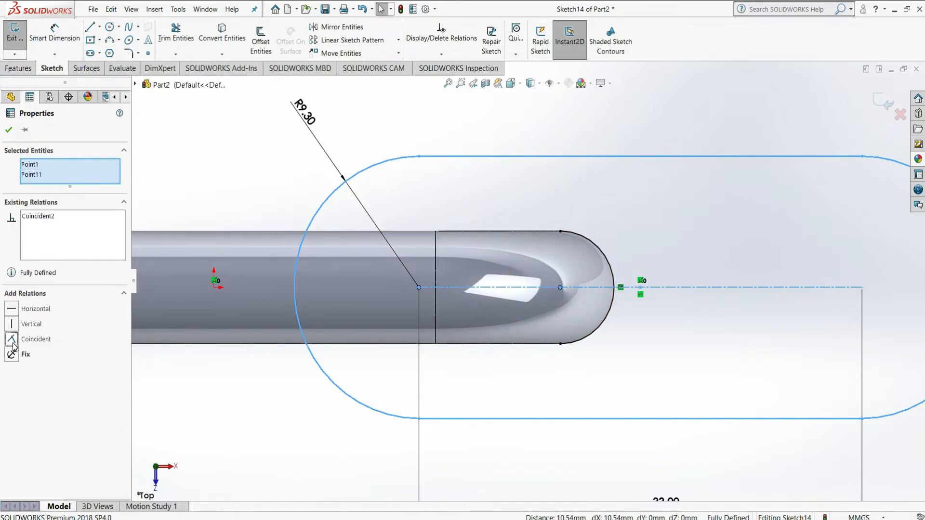
{"action": "left_click", "coordinate": [8, 130]}
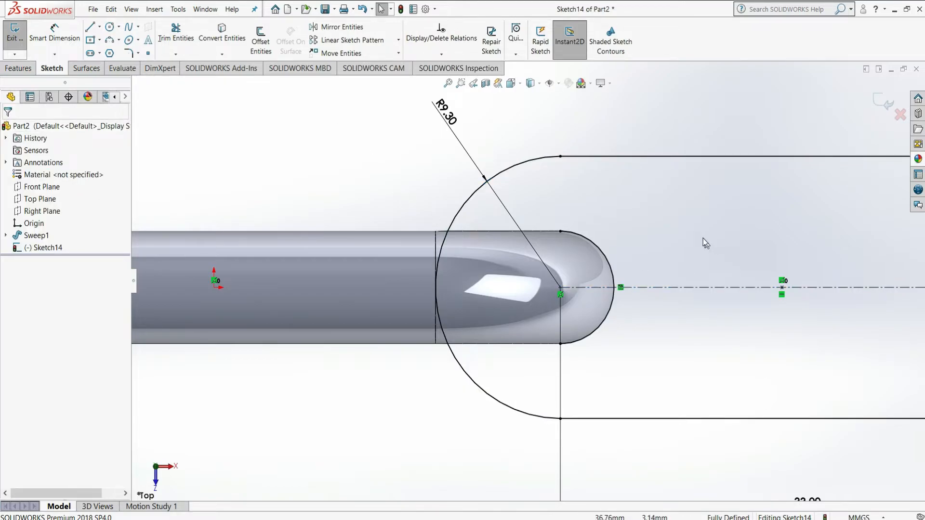
Trim away the converted silhouette arc with Power trim, keeping only the slot in the sketch
{"action": "left_click", "coordinate": [176, 33]}
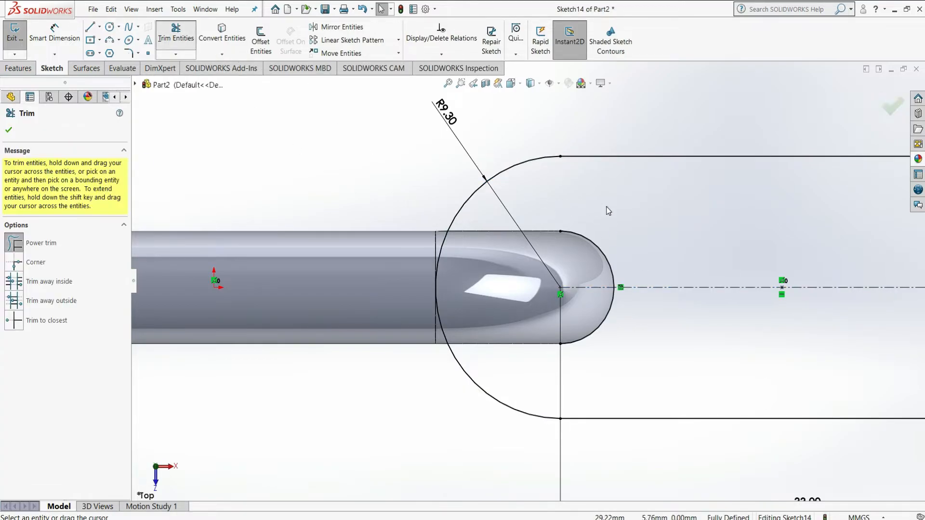
{"action": "left_click_drag", "start_coordinate": [605, 331], "coordinate": [597, 324]}
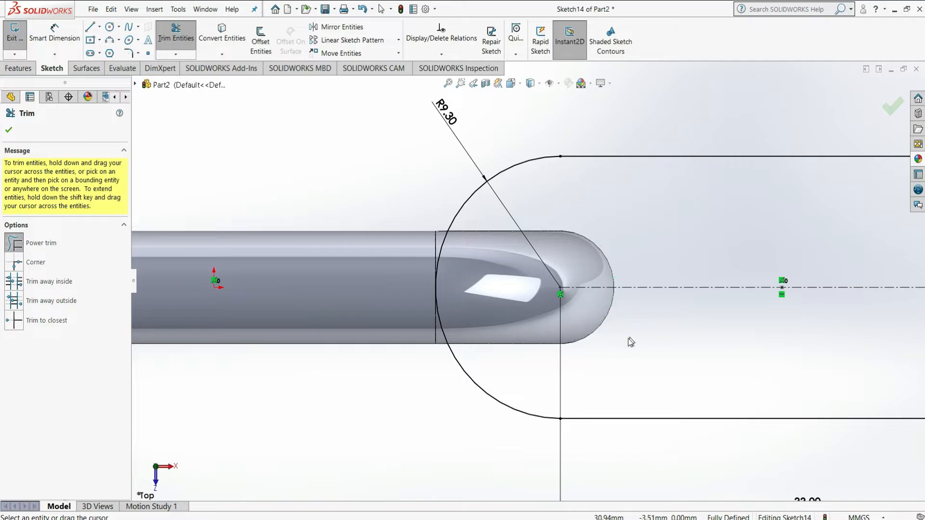
{"action": "left_click", "coordinate": [8, 129]}
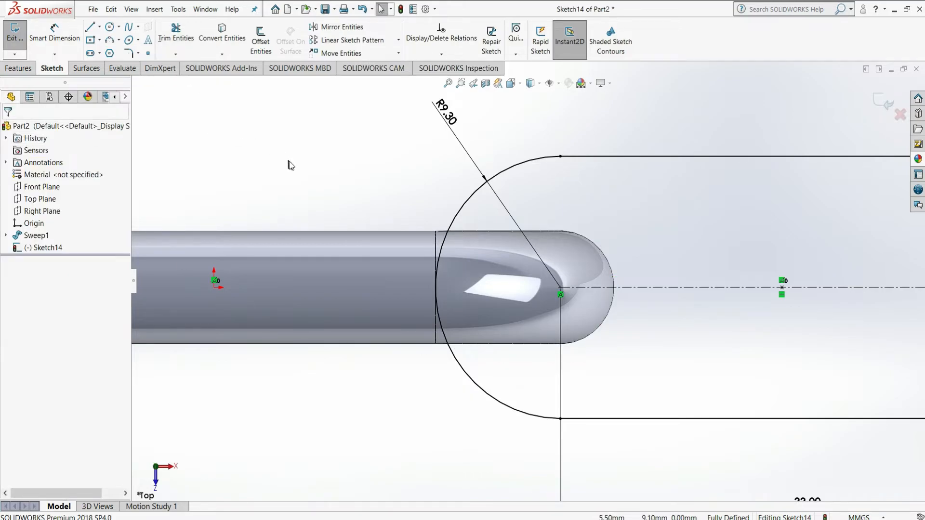
Create a Swept Boss/Base along the Top Plane slot sketch using a circular profile with an 8 mm diameter
{"action": "left_click", "coordinate": [18, 68]}
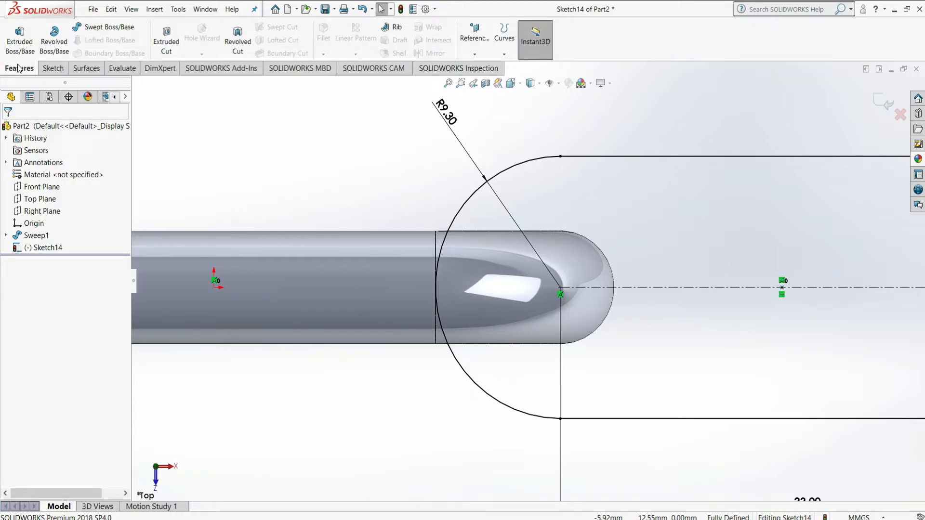
{"action": "left_click", "coordinate": [77, 30]}
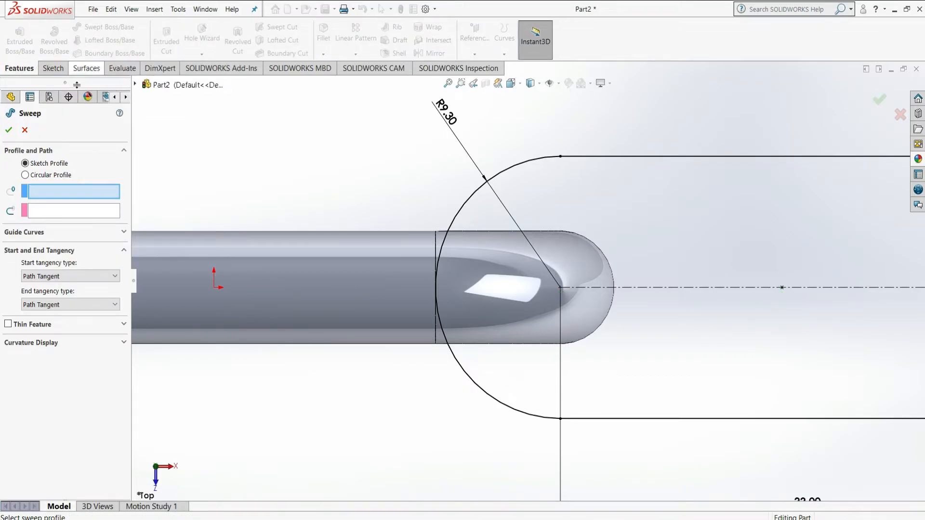
{"action": "left_click", "coordinate": [42, 177]}
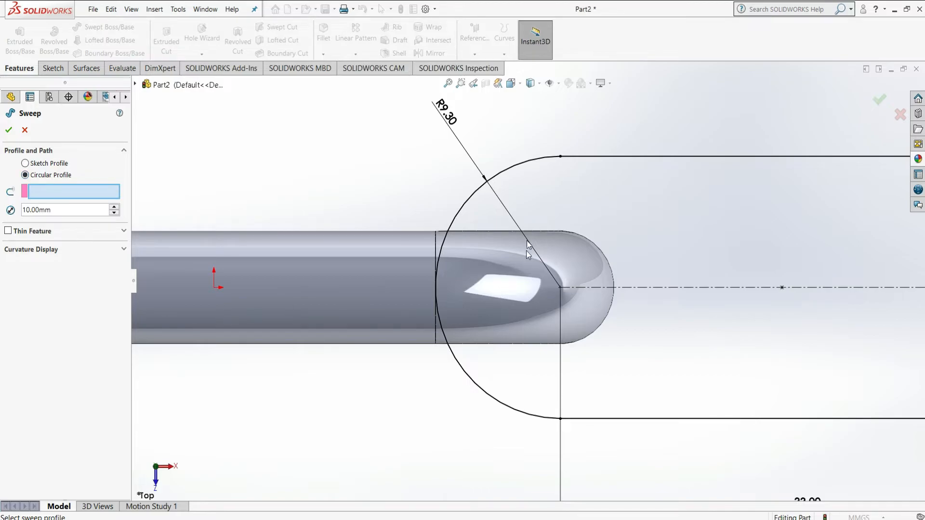
{"action": "left_click", "coordinate": [570, 163]}
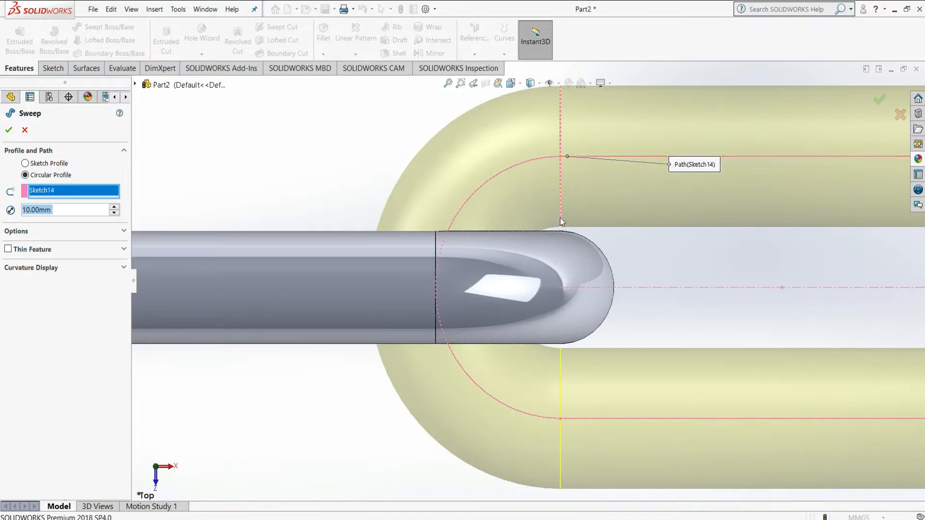
{"action": "scroll", "coordinate": [557, 213], "scroll_direction": "up", "scroll_amount": 5}
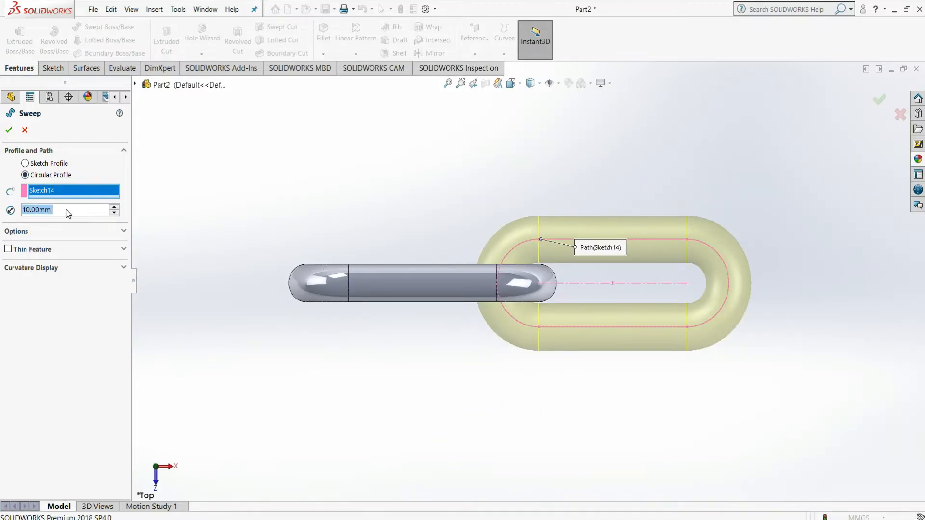
{"action": "type", "text": "8"}
{"action": "key", "text": "Return"}
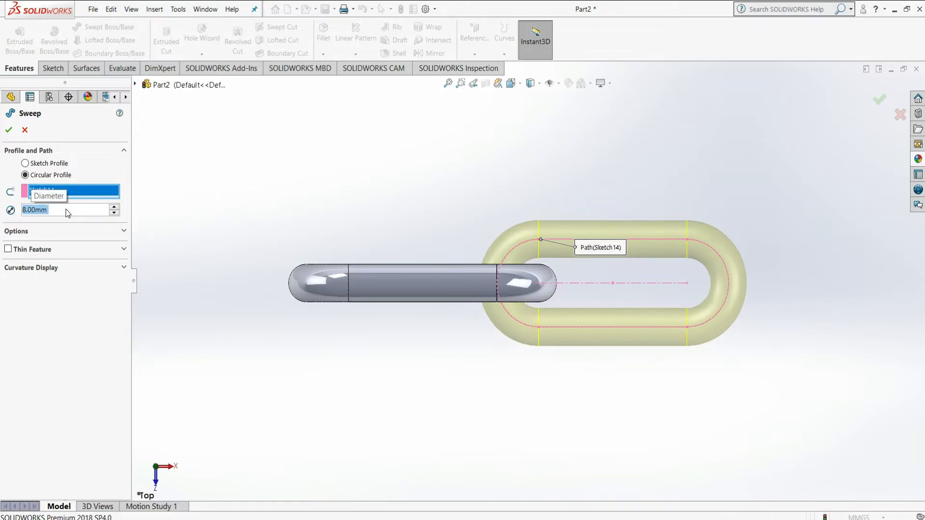
{"action": "left_click", "coordinate": [9, 130]}
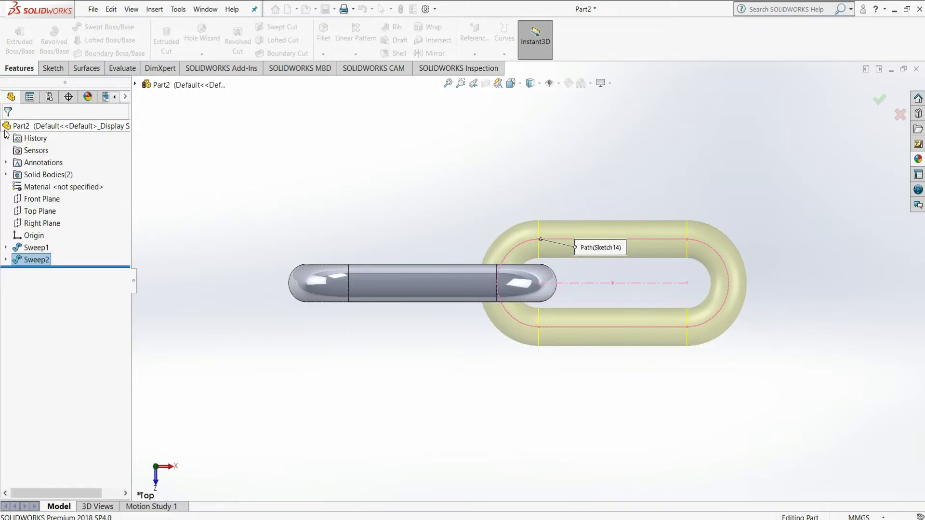
{"action": "left_click", "coordinate": [417, 174]}
Create a Linear Pattern of both link bodies using the Right Plane as direction, with 85 mm spacing and 2 instances
{"action": "middle_click_drag", "start_coordinate": [626, 141], "coordinate": [625, 247]}
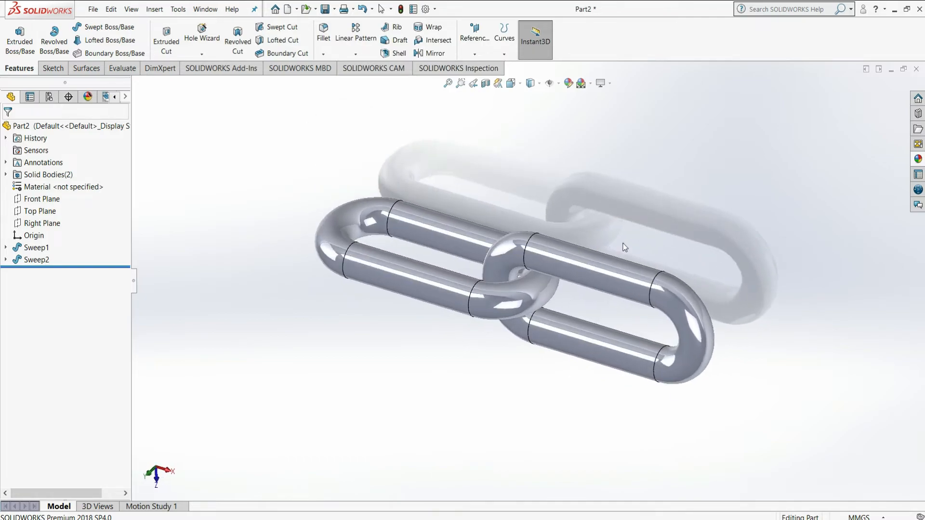
{"action": "key", "text": "ctrl+7"}
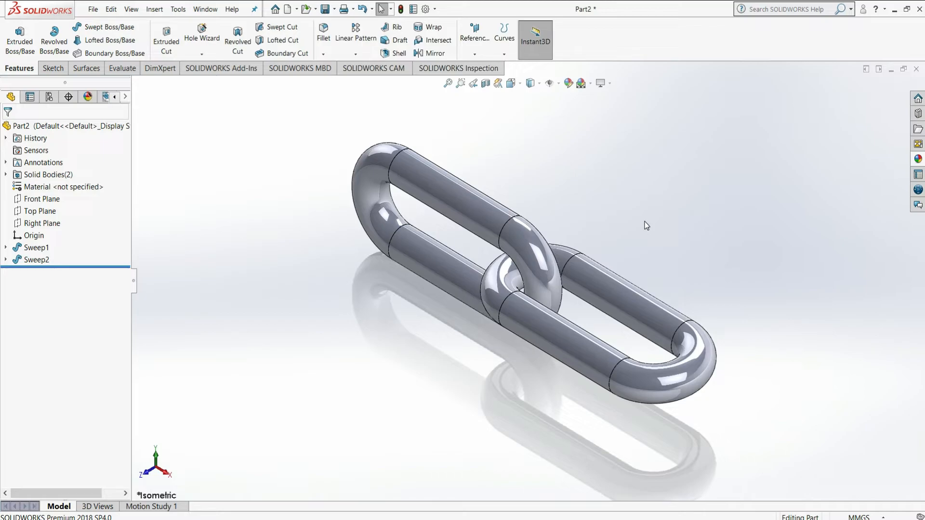
{"action": "left_click", "coordinate": [357, 41]}
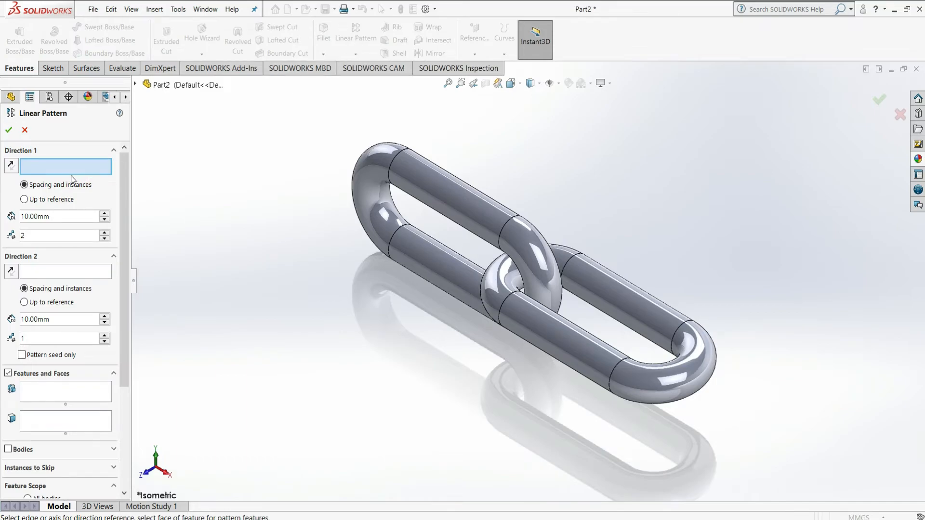
{"action": "left_click", "coordinate": [136, 85]}
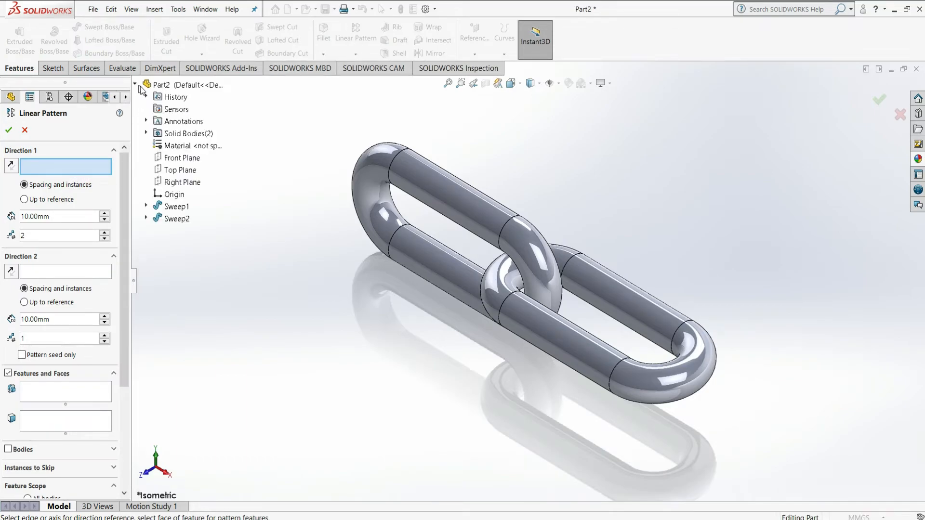
{"action": "left_click", "coordinate": [172, 185]}
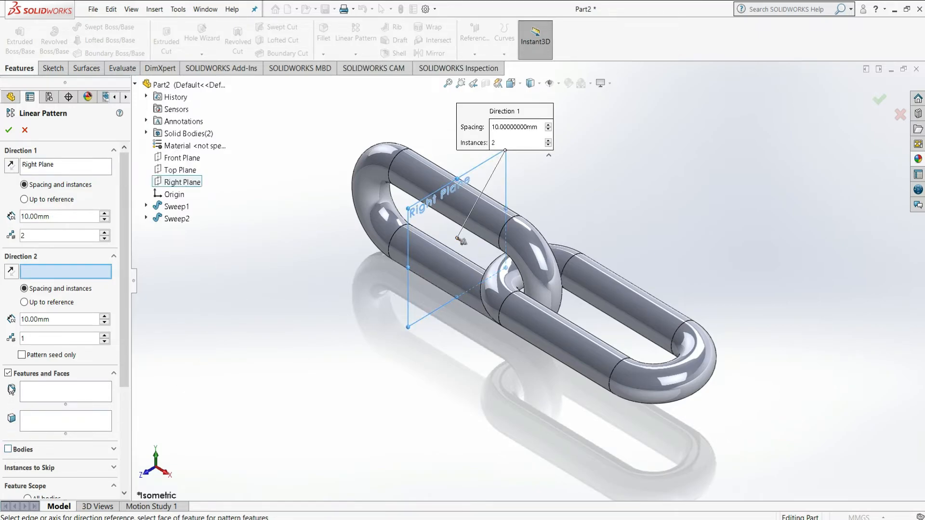
{"action": "left_click", "coordinate": [9, 450]}
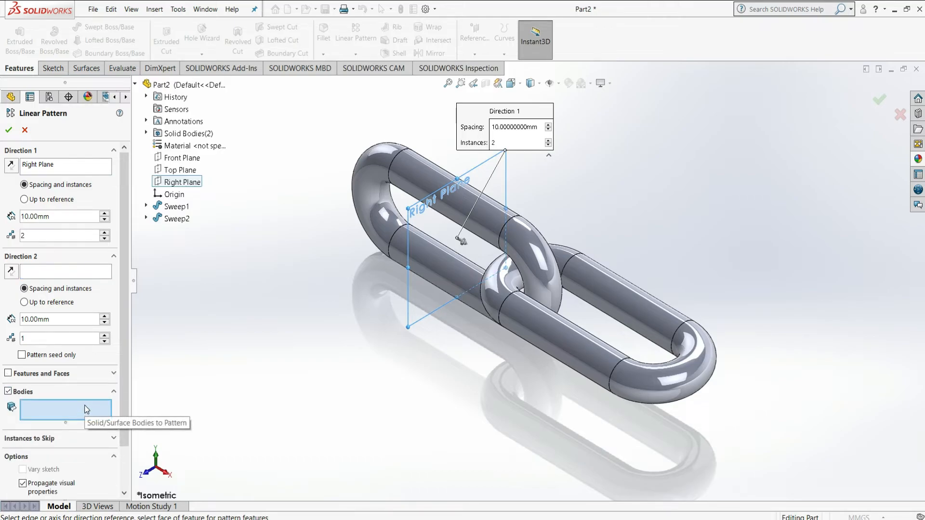
{"action": "left_click", "coordinate": [372, 190]}
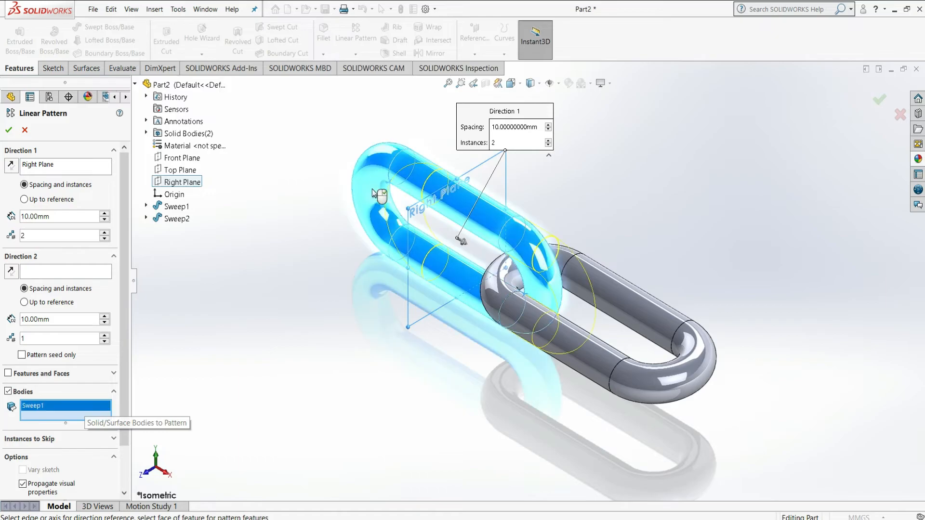
{"action": "left_click", "coordinate": [606, 289]}
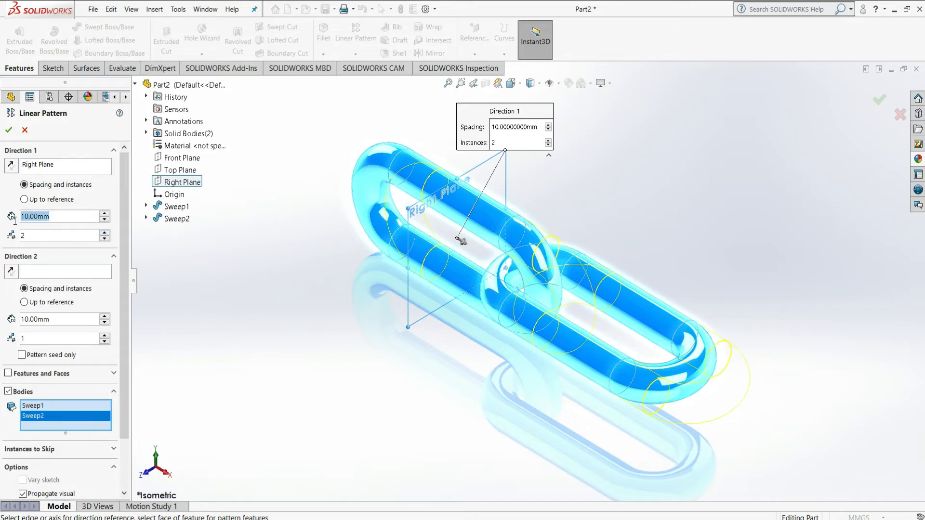
{"action": "type", "text": "85"}
{"action": "key", "text": "Return"}
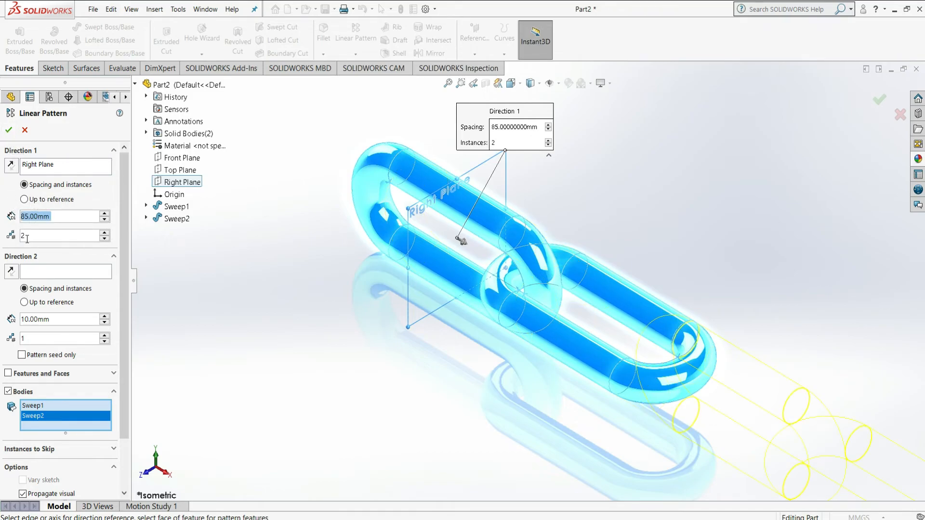
{"action": "left_click", "coordinate": [9, 131]}
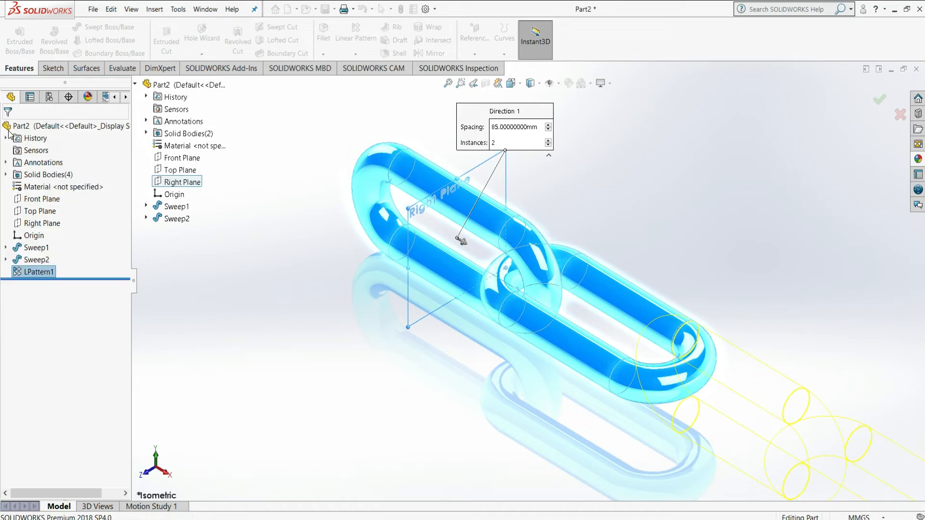
Apply the polished gold metal appearance to the whole chain
{"action": "scroll", "coordinate": [537, 205], "scroll_direction": "up", "scroll_amount": 6}
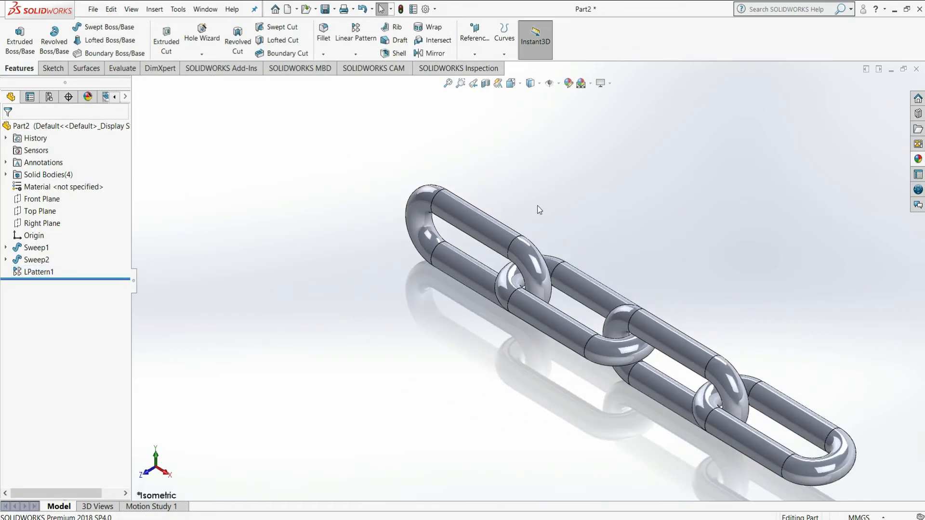
{"action": "middle_click_drag", "start_coordinate": [717, 292], "coordinate": [740, 381]}
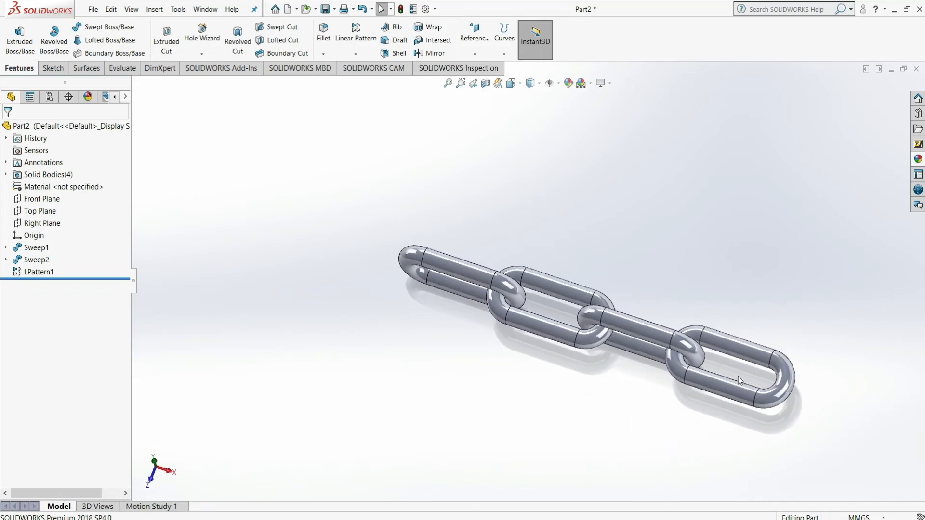
{"action": "key", "text": "ctrl+7"}
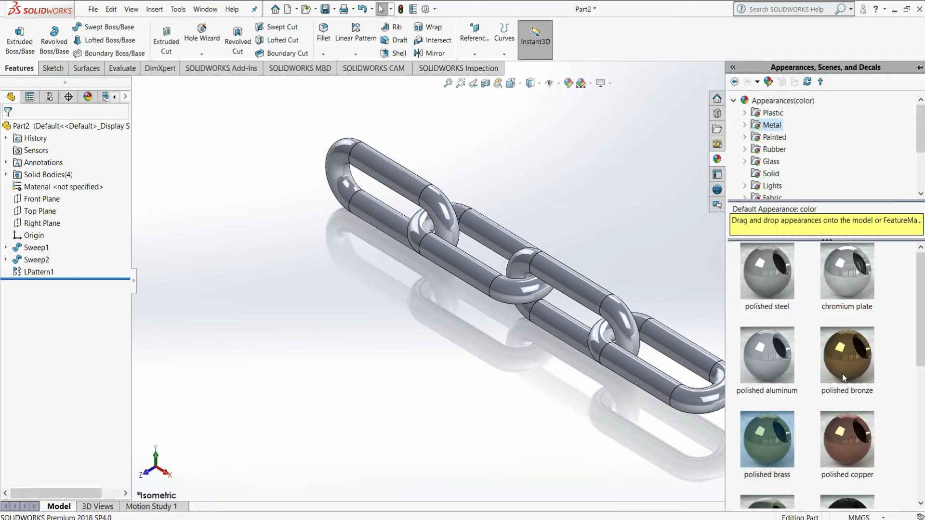
{"action": "scroll", "coordinate": [846, 381], "scroll_direction": "down", "scroll_amount": 3}
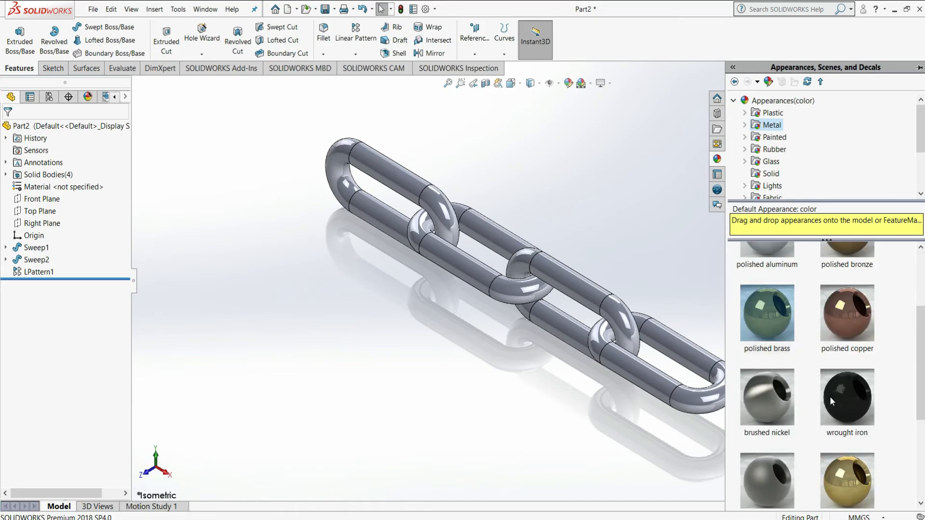
{"action": "double_click", "coordinate": [839, 467]}
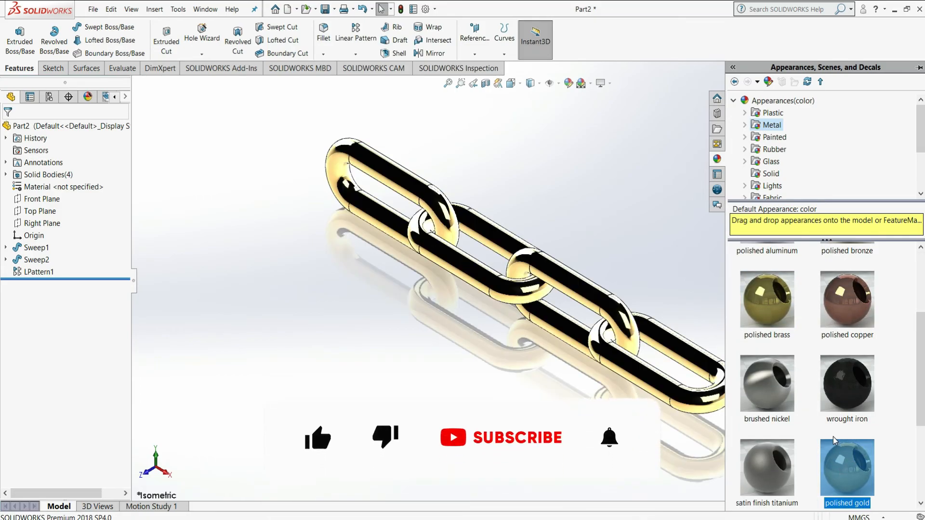
Apply the polished brass metal appearance to the whole chain
{"action": "scroll", "coordinate": [842, 432], "scroll_direction": "down", "scroll_amount": 3}
{"action": "scroll", "coordinate": [843, 432], "scroll_direction": "up", "scroll_amount": 3}
{"action": "double_click", "coordinate": [787, 428]}
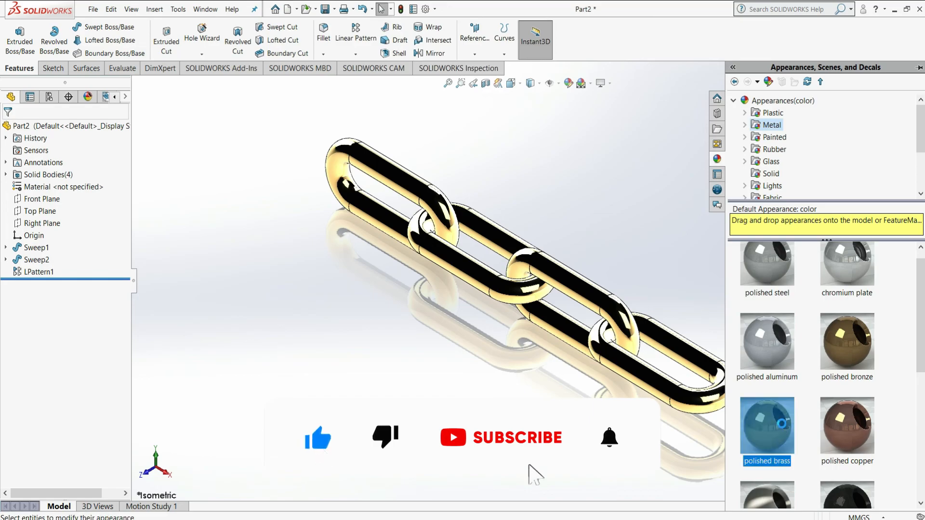